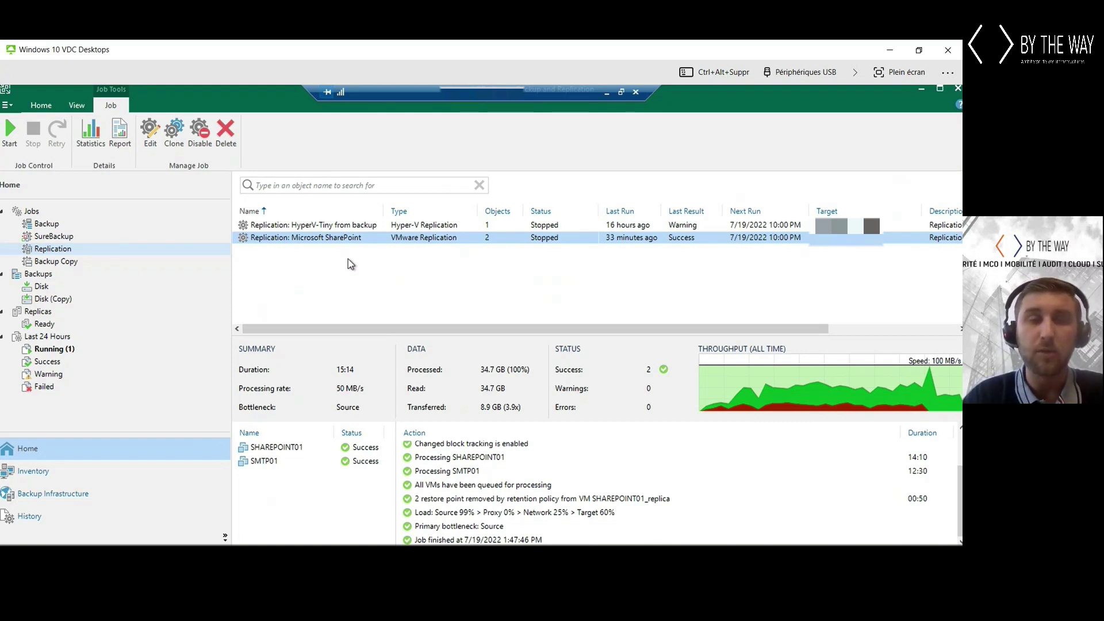
Step: Open the Microsoft SharePoint replication job for editing and review its name, description and advanced controls
right_click(349, 239)
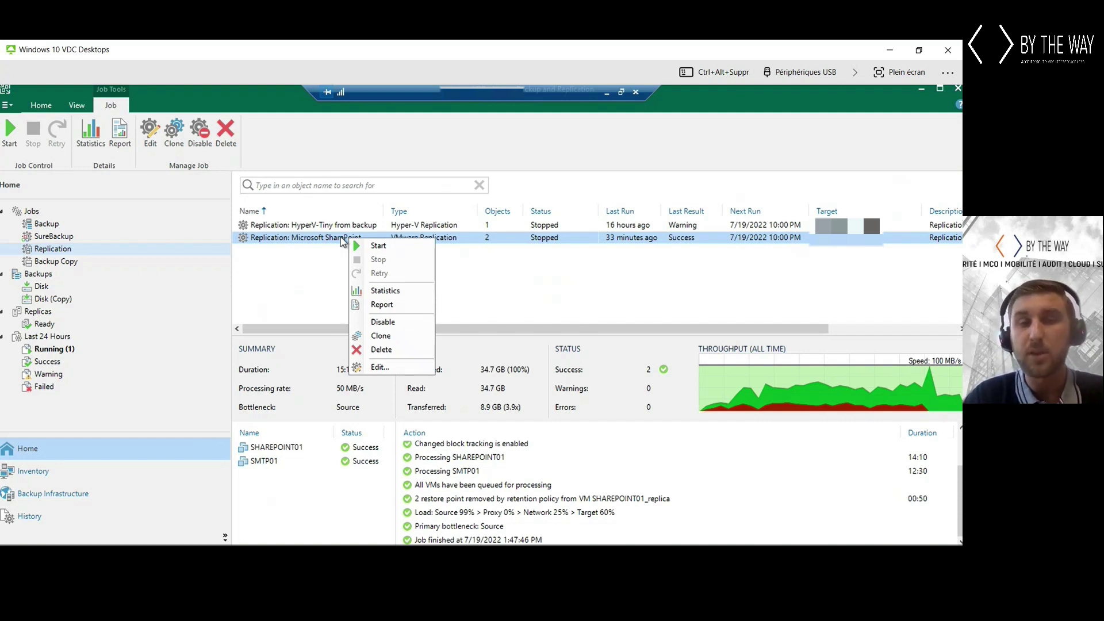
click(399, 367)
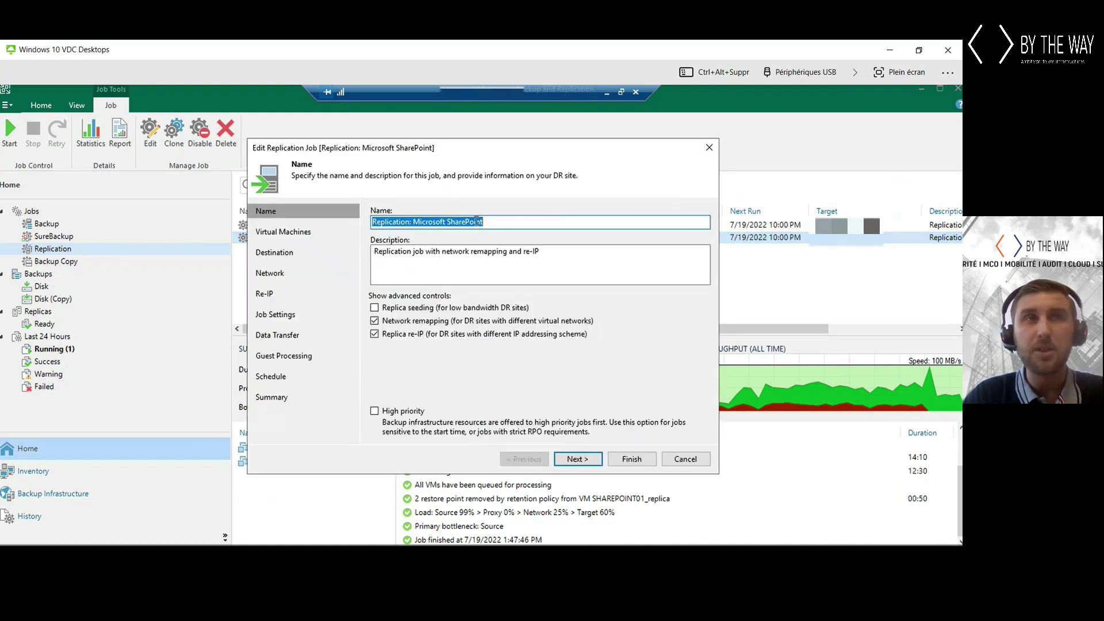
click(486, 221)
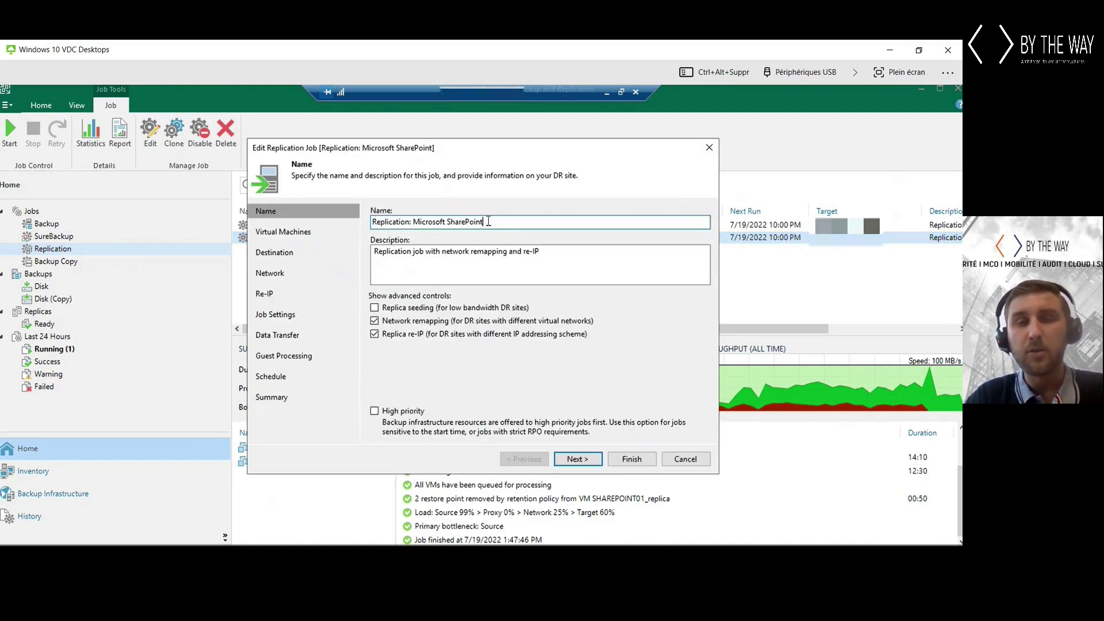
drag(422, 221, 458, 255)
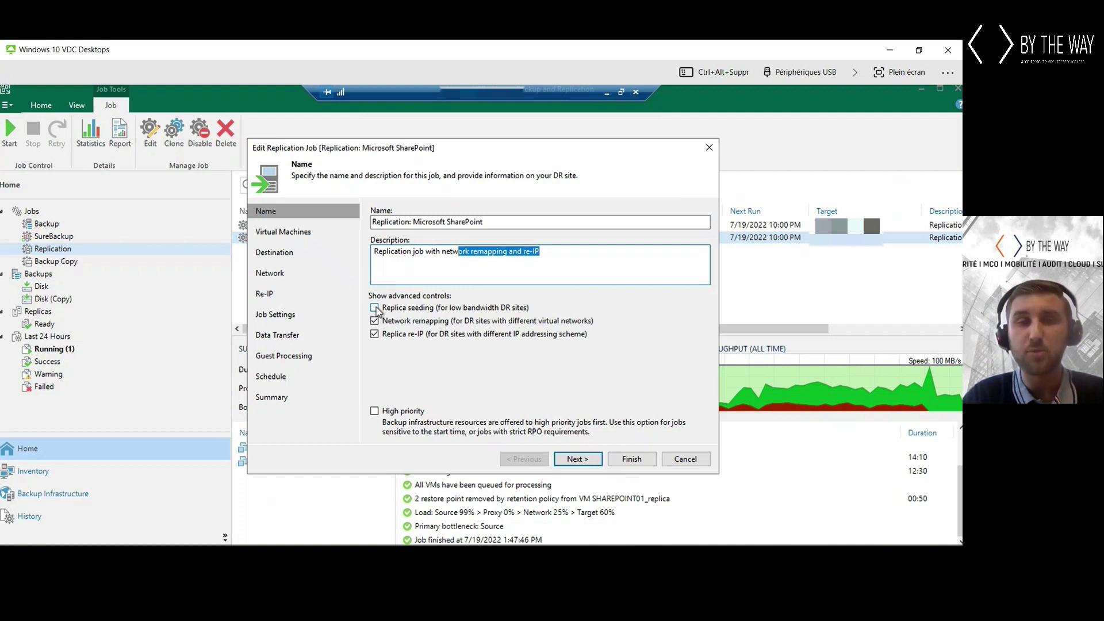
Step: Add the vSphere-Tiny virtual machine from the Production datacenter to the VMs the job replicates
click(576, 458)
click(440, 243)
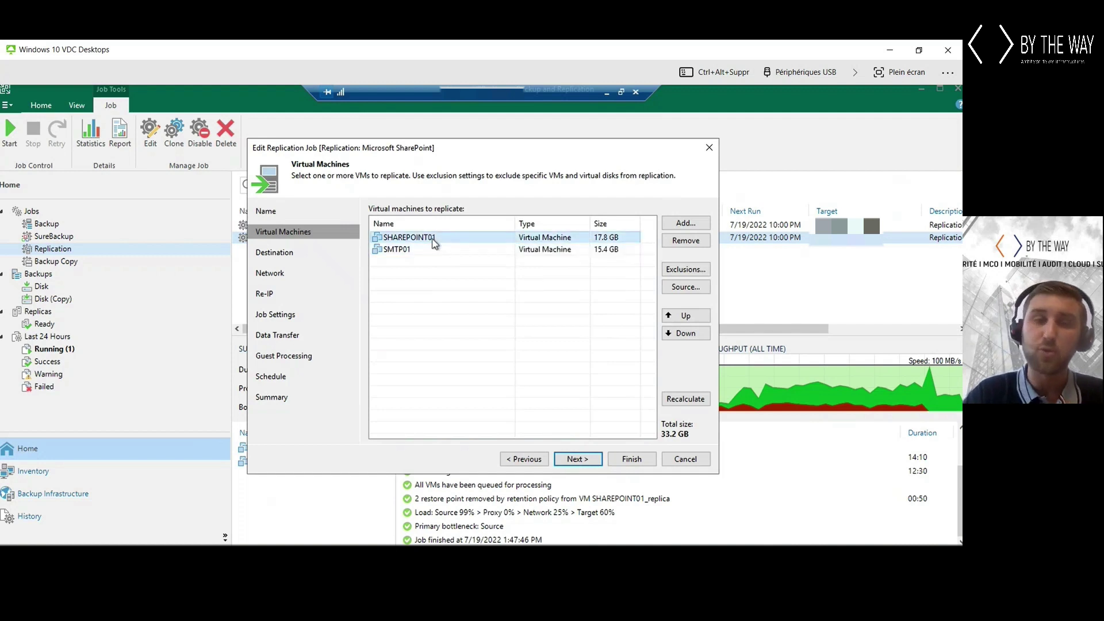
click(436, 249)
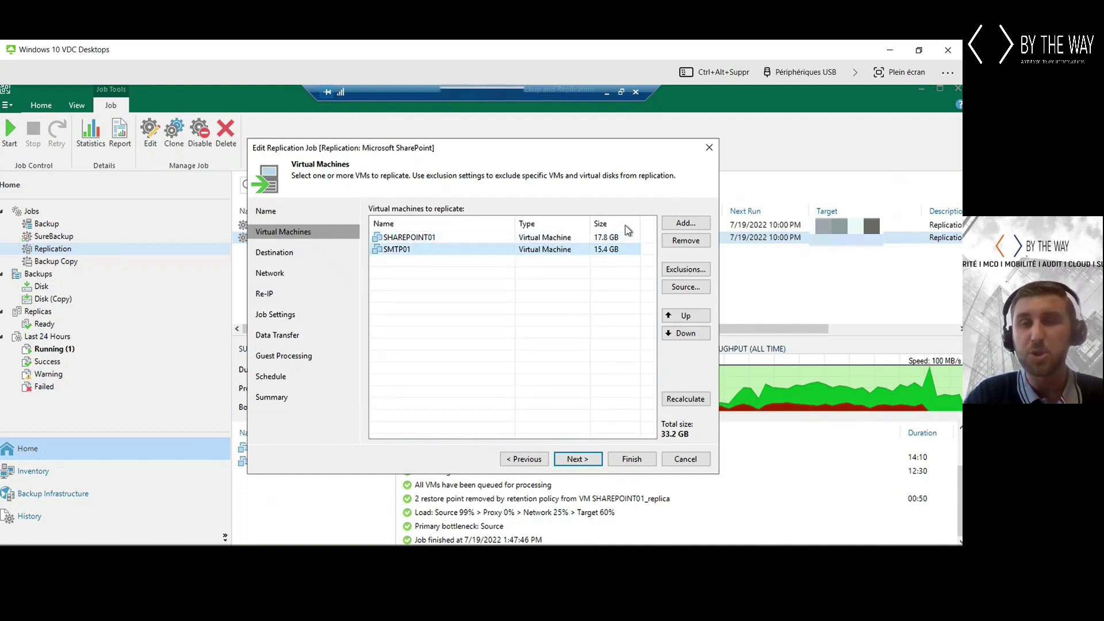
click(666, 226)
click(375, 209)
click(386, 234)
click(399, 246)
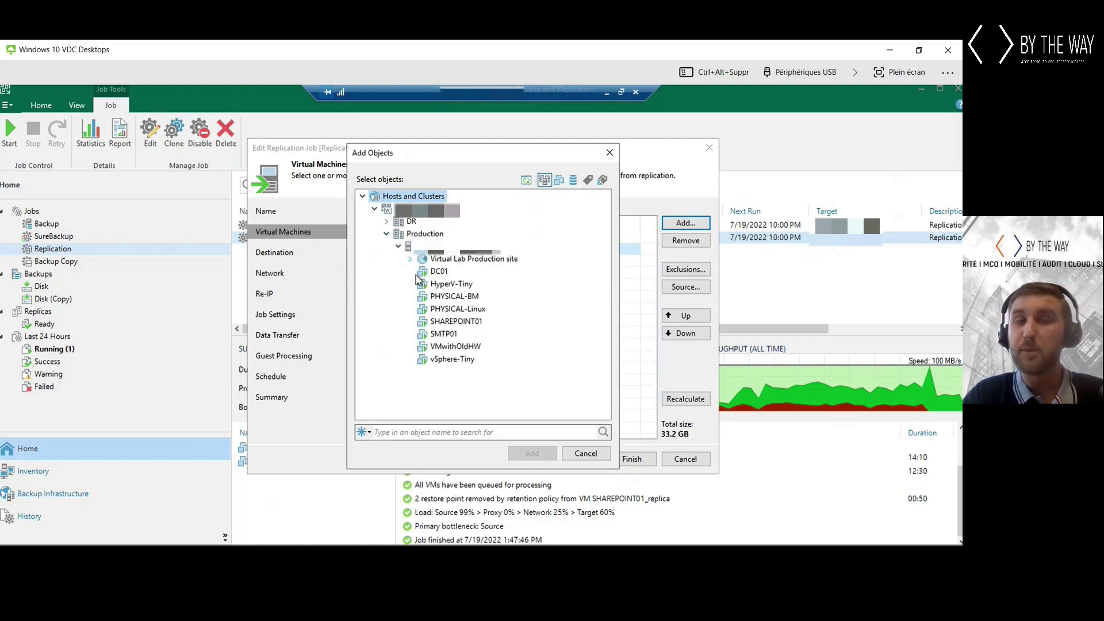
click(440, 285)
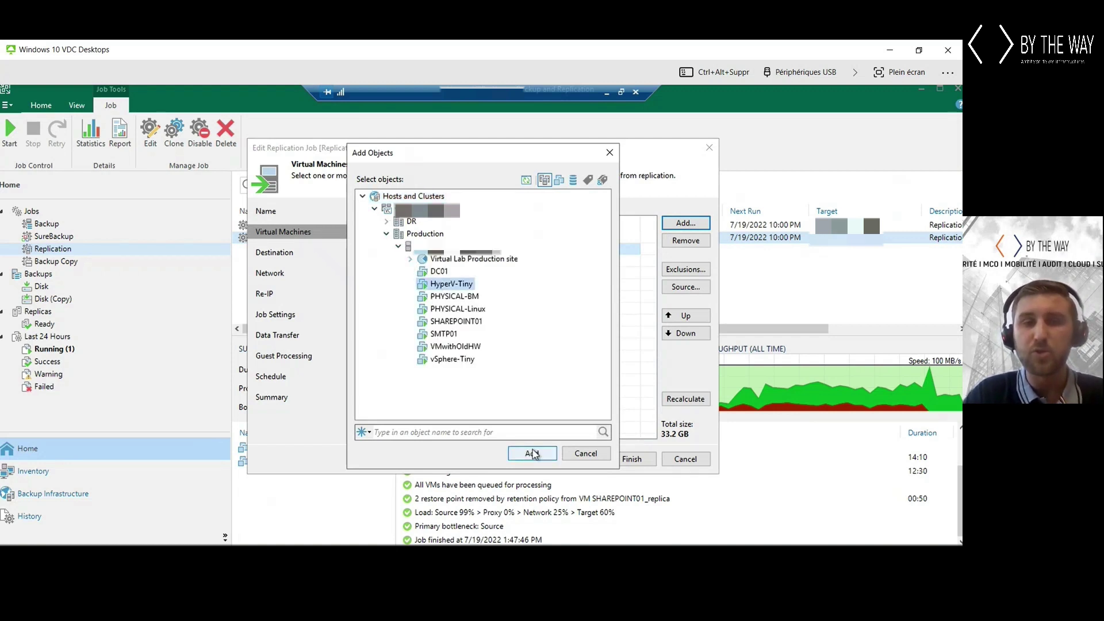
click(440, 335)
click(465, 359)
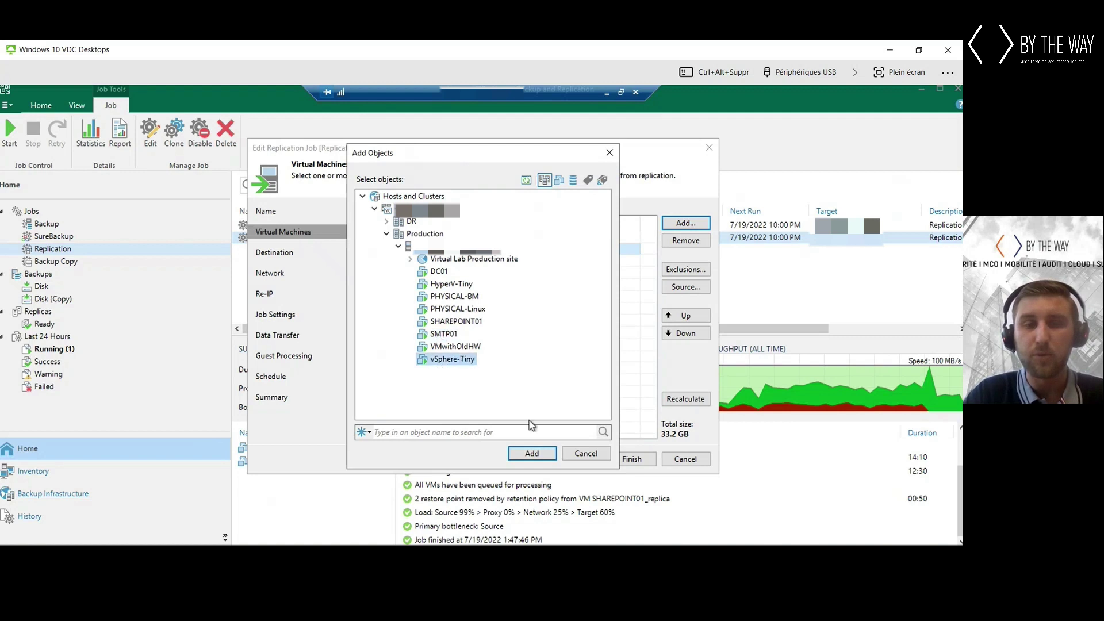
click(532, 453)
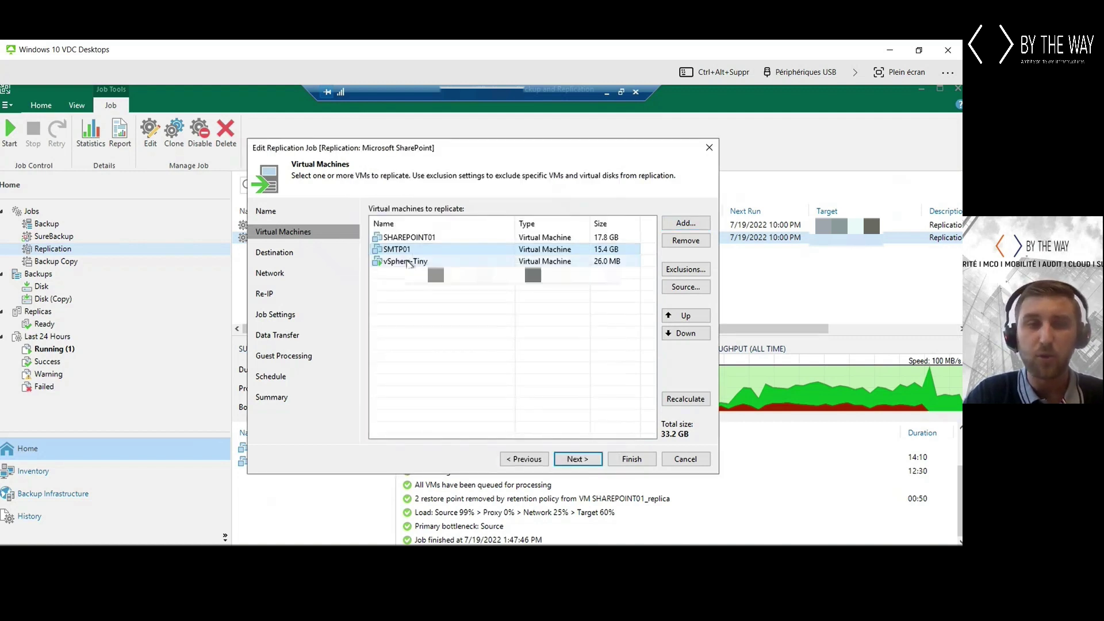
Step: Examine the hosts available under the DR datacenter in the job's destination settings
click(575, 458)
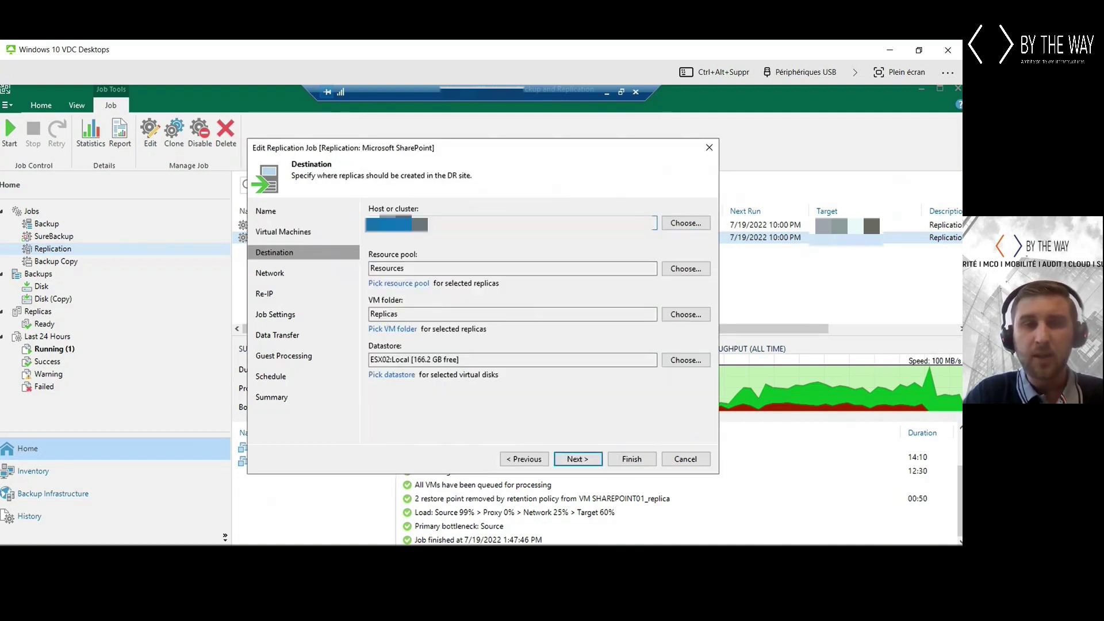
click(690, 229)
click(375, 202)
click(386, 214)
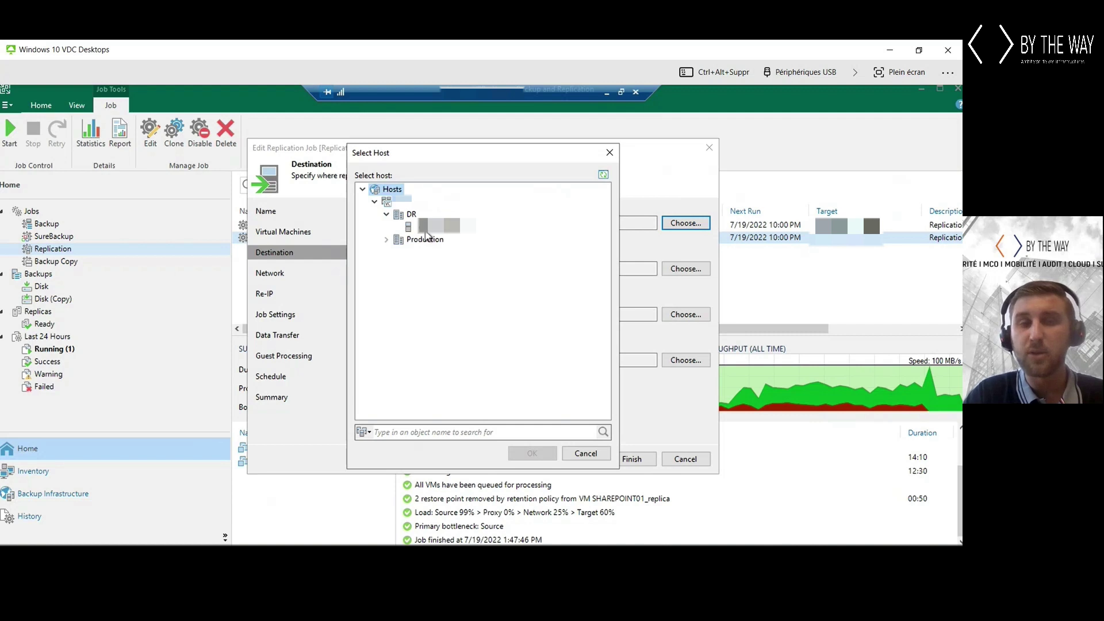
click(426, 229)
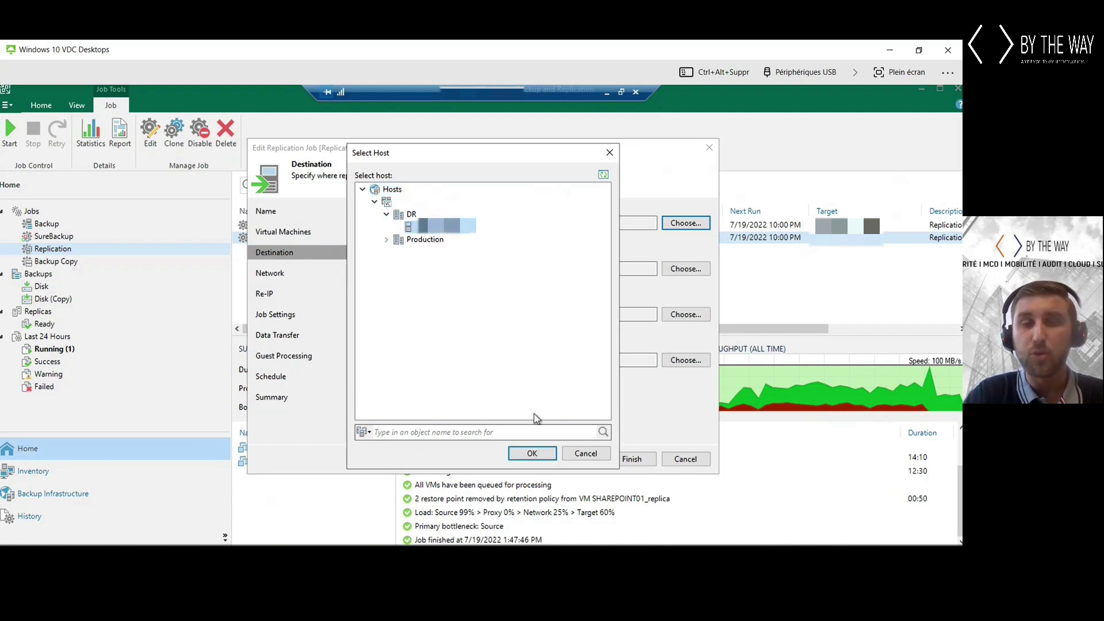
click(573, 455)
Step: Examine the VM folders of the DR datacenter, including Replicas, available for storing the replicas
drag(431, 317, 360, 314)
click(669, 316)
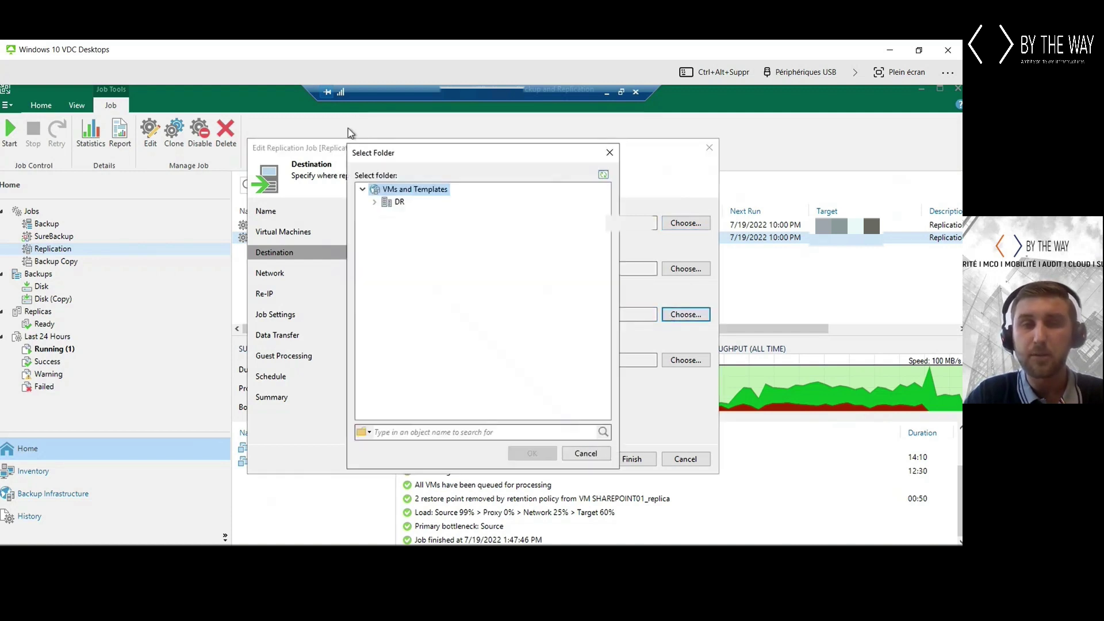
click(375, 202)
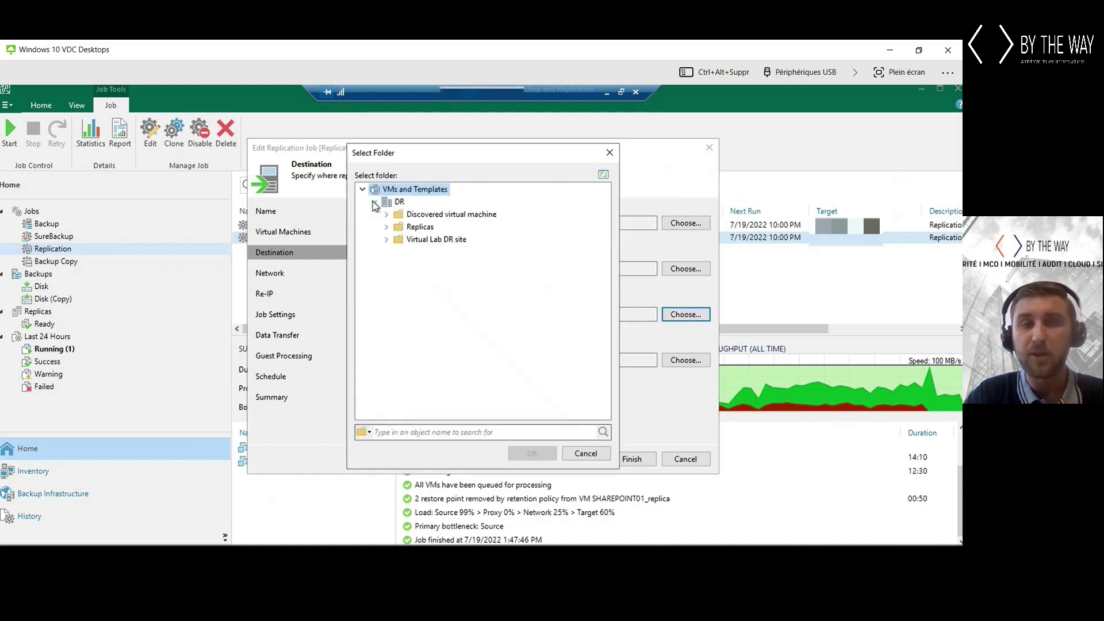
click(397, 229)
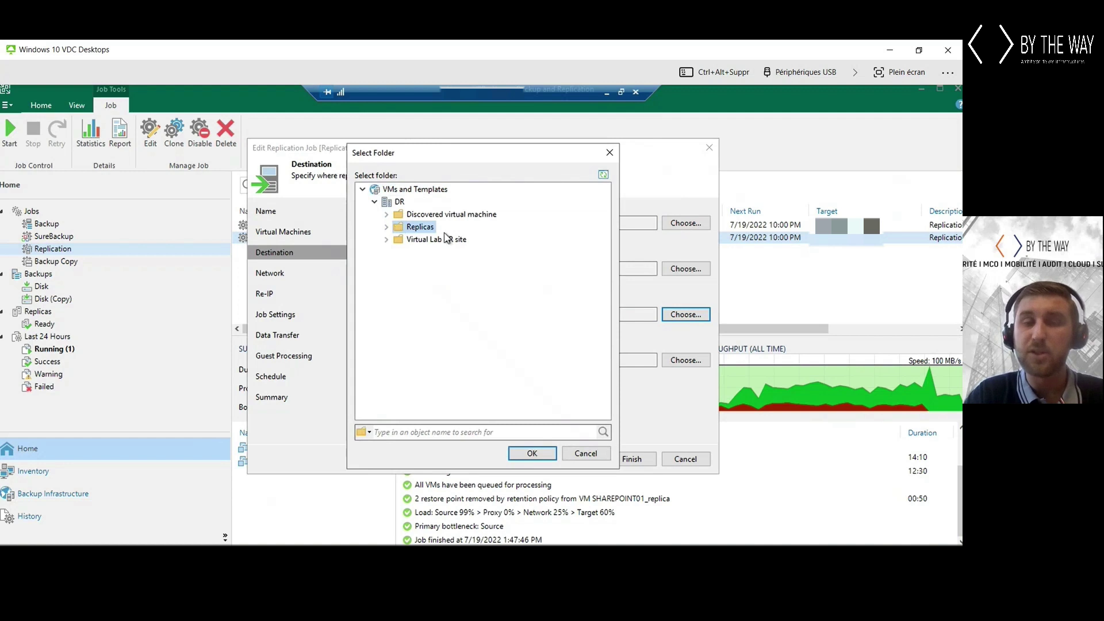
click(572, 456)
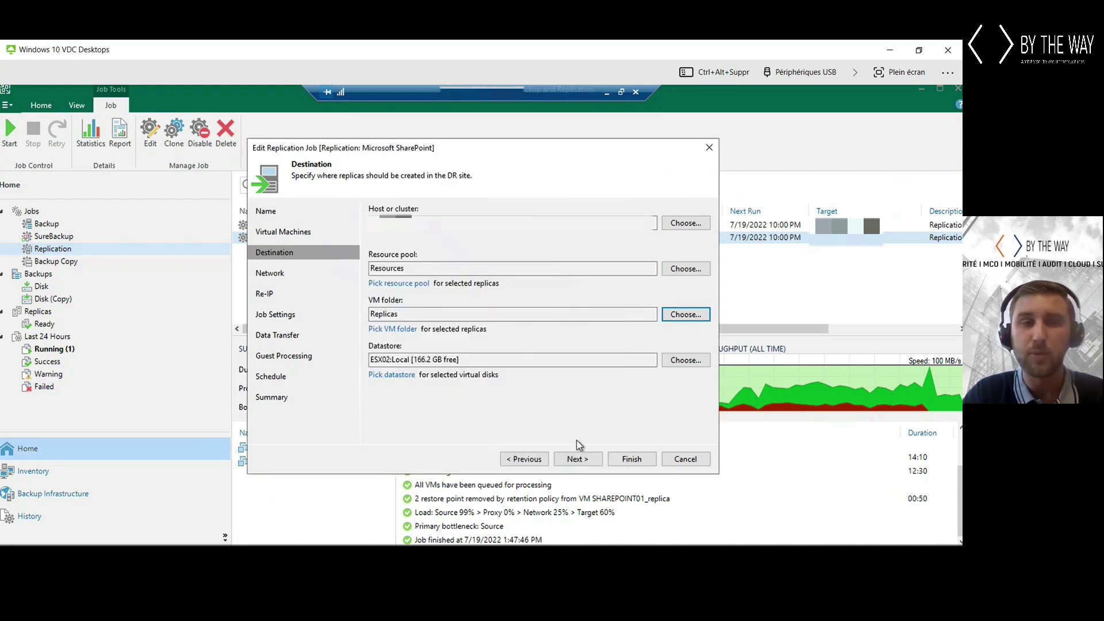
Step: Review the replication job's network mapping and re-IP rules
click(576, 460)
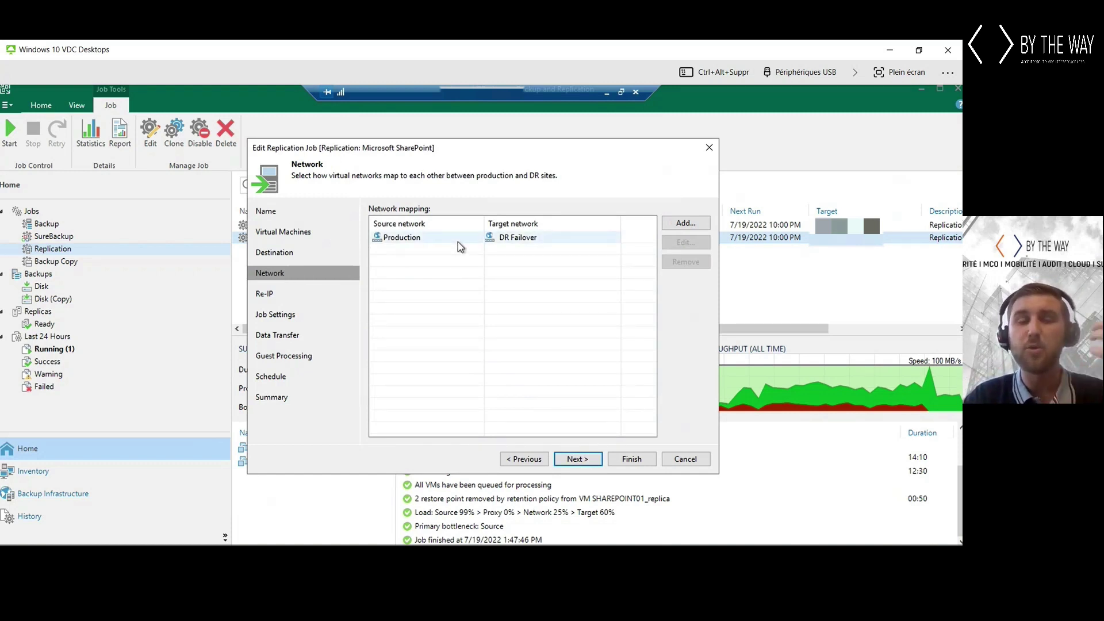
click(266, 294)
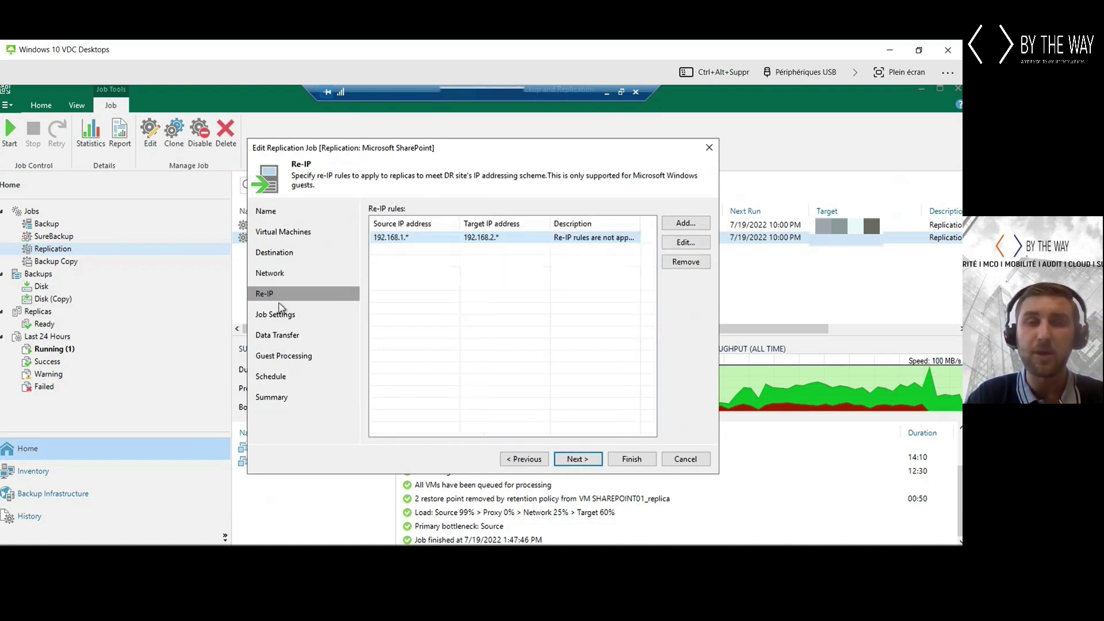
Step: Review the replica name suffix and the number of restore points to keep in the job settings
click(280, 315)
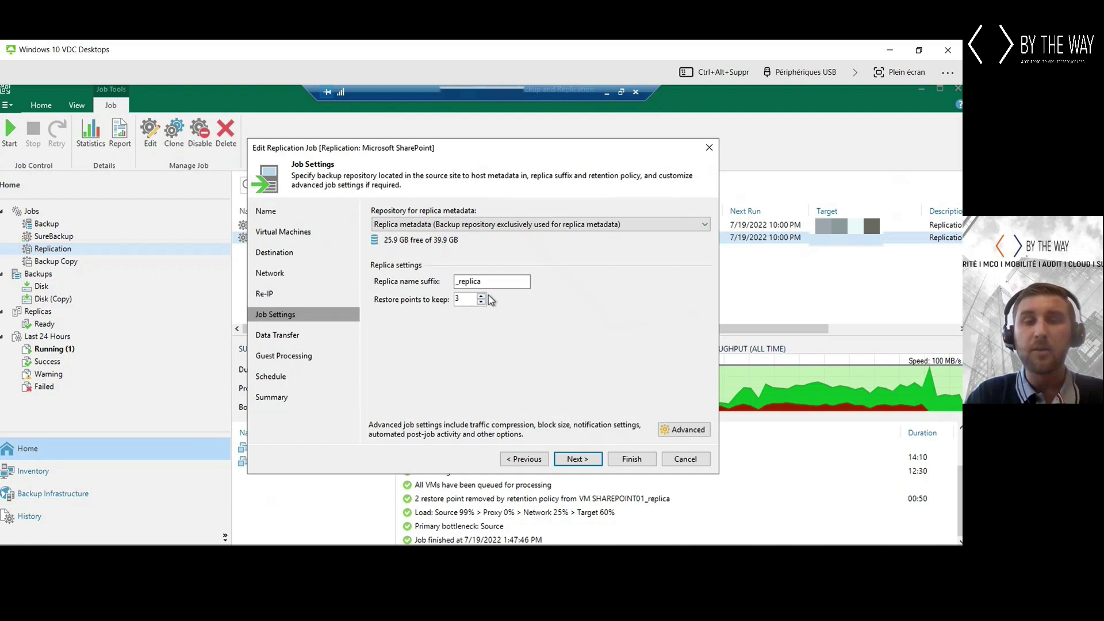
drag(493, 283, 451, 281)
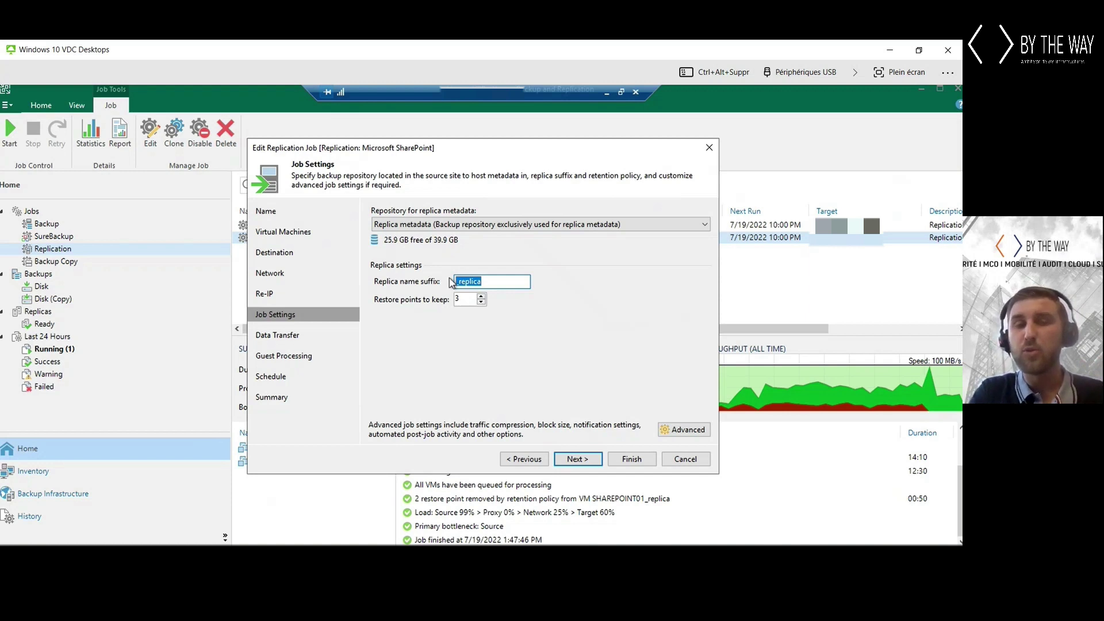
click(483, 281)
drag(483, 281, 443, 281)
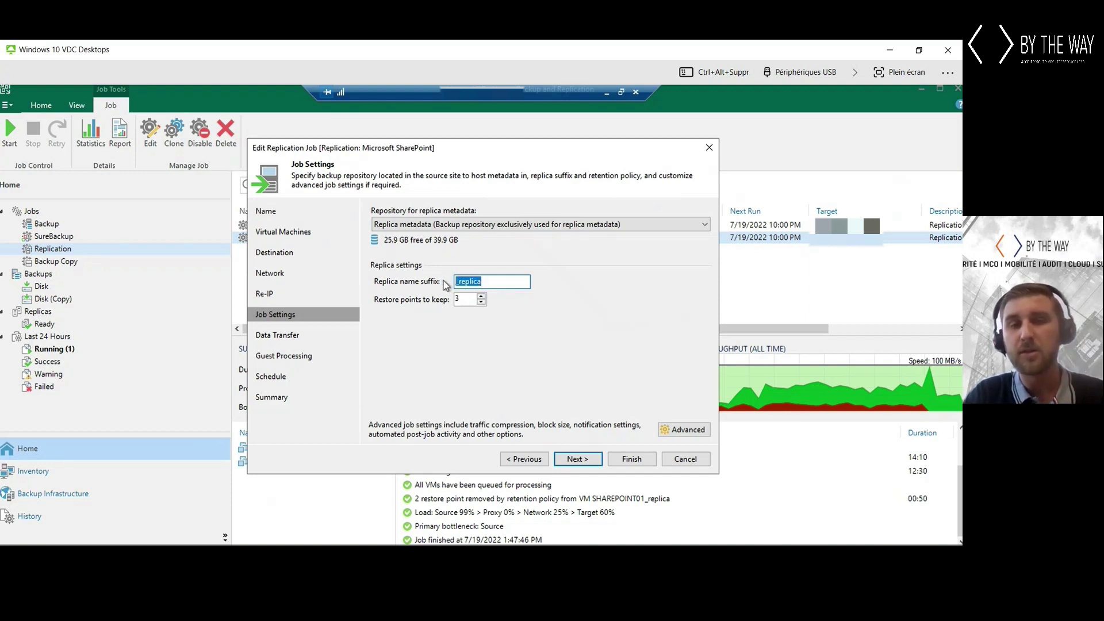
click(457, 299)
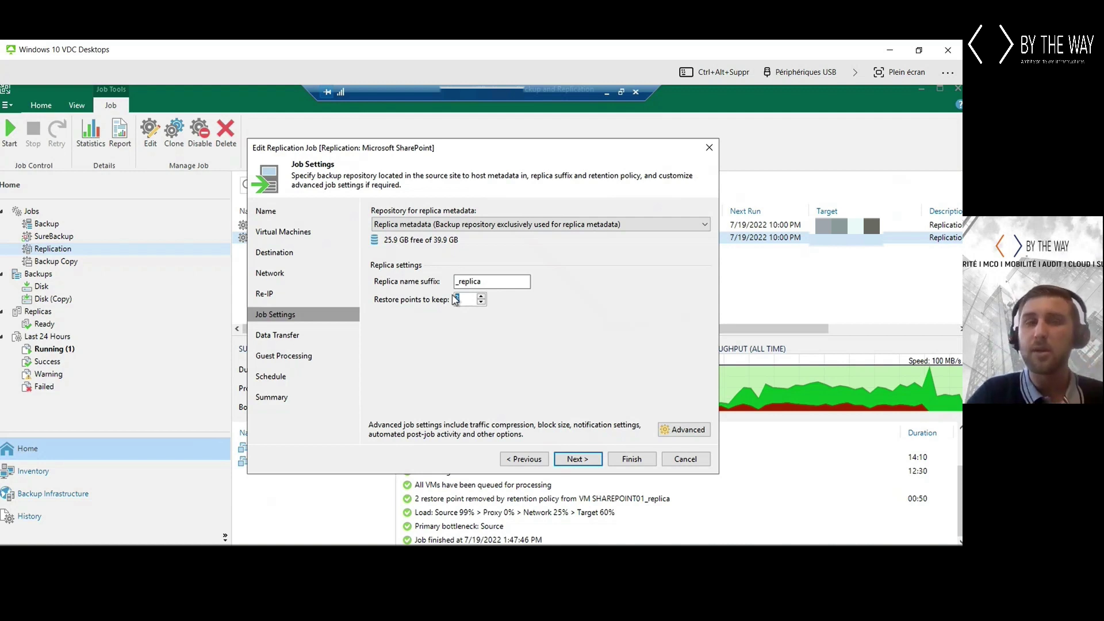
Step: Review the source proxy in the data transfer settings and continue past guest processing to the schedule
click(577, 460)
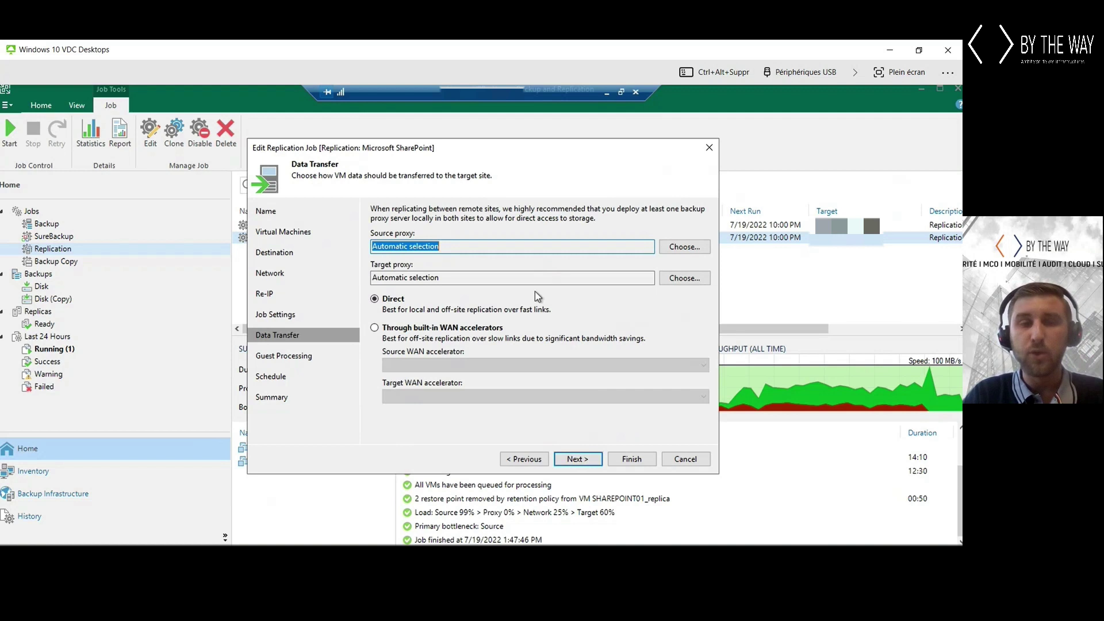
drag(457, 247, 408, 247)
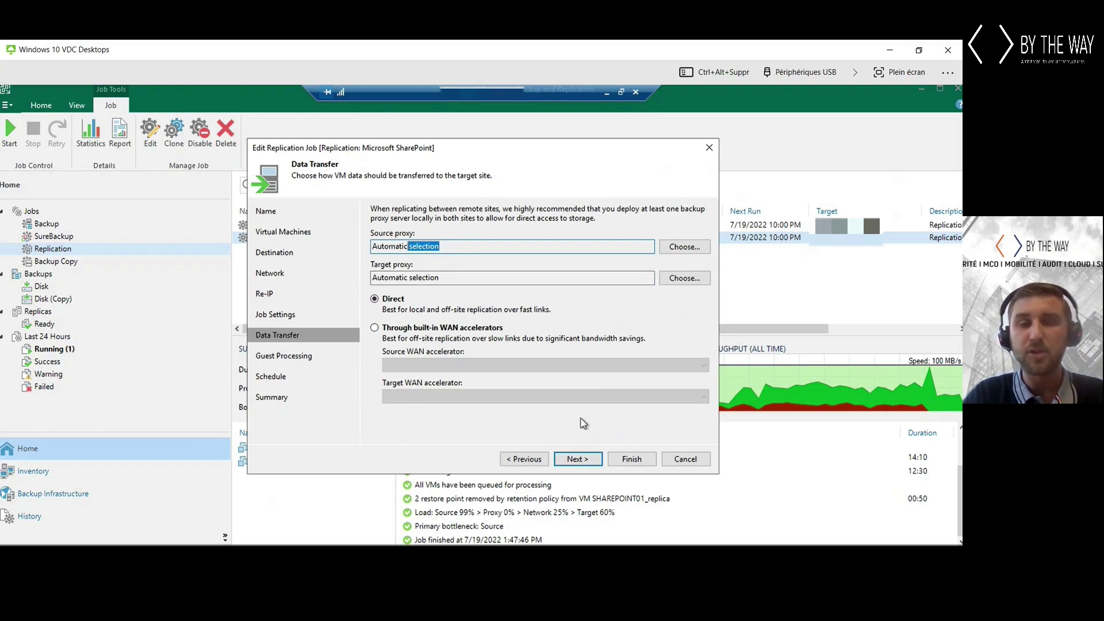
click(582, 459)
click(578, 459)
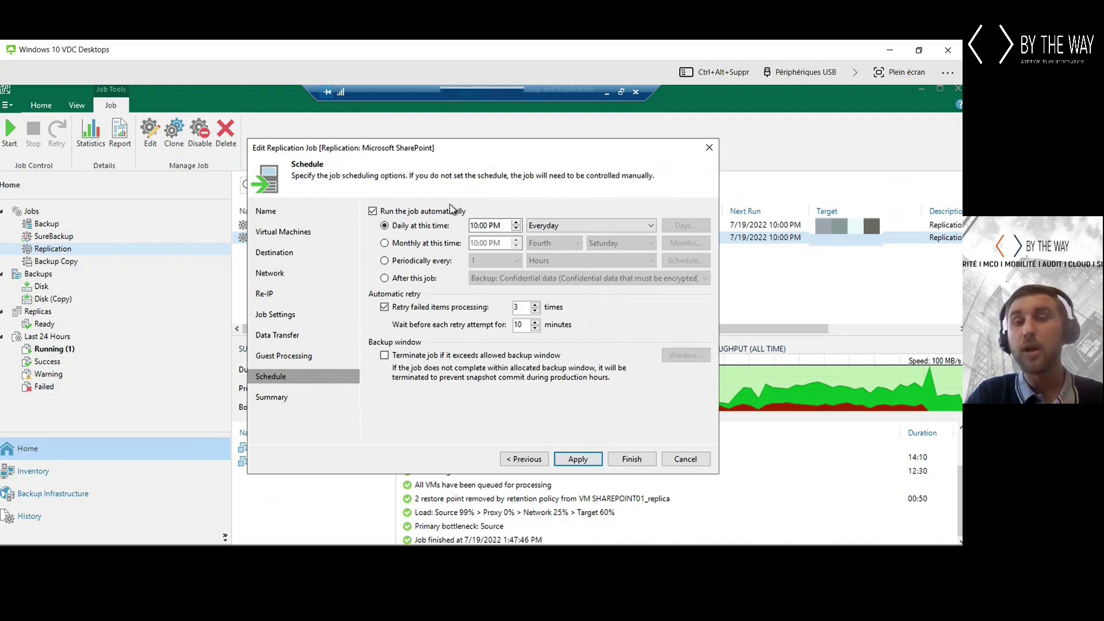
Step: Try a periodic schedule of every 1 hour for the job, and return to the daily 10:00 PM run
click(483, 226)
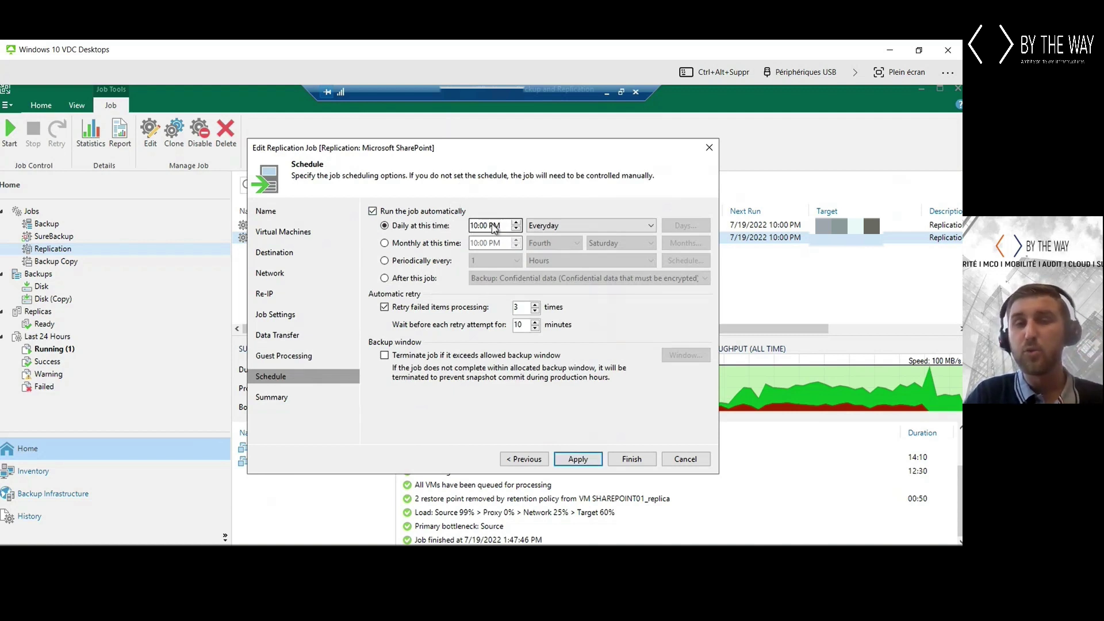
click(427, 262)
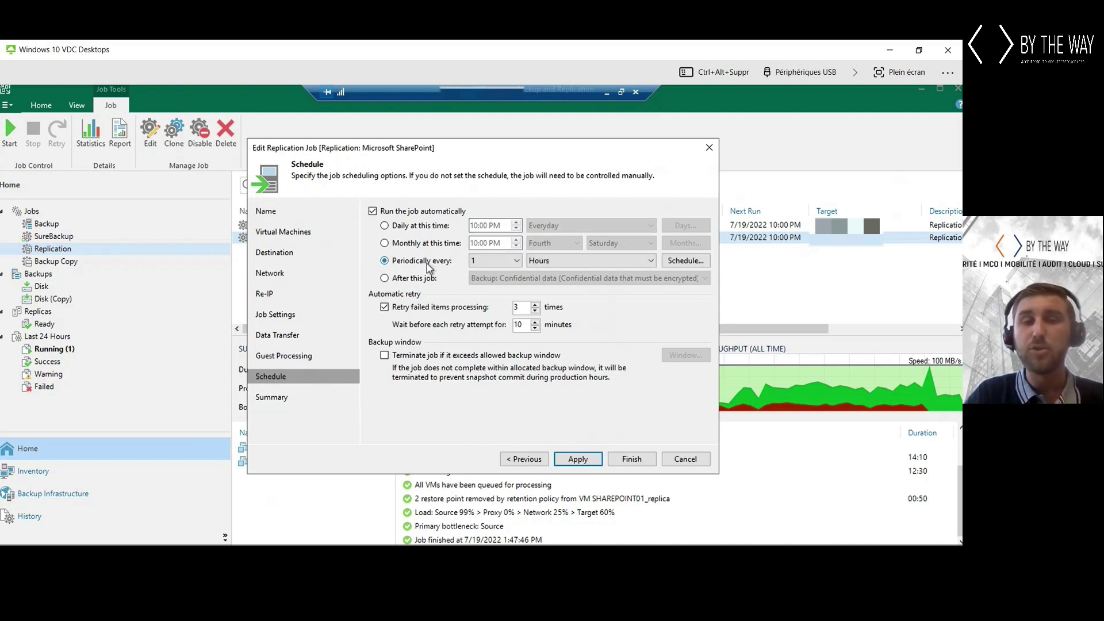
click(496, 261)
click(495, 262)
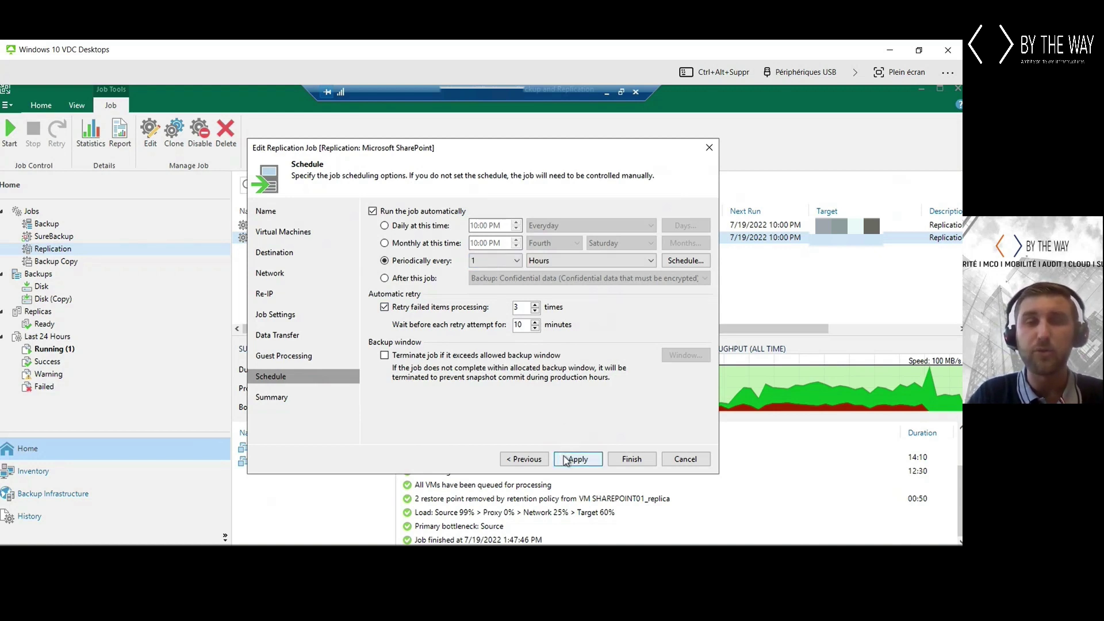
click(420, 230)
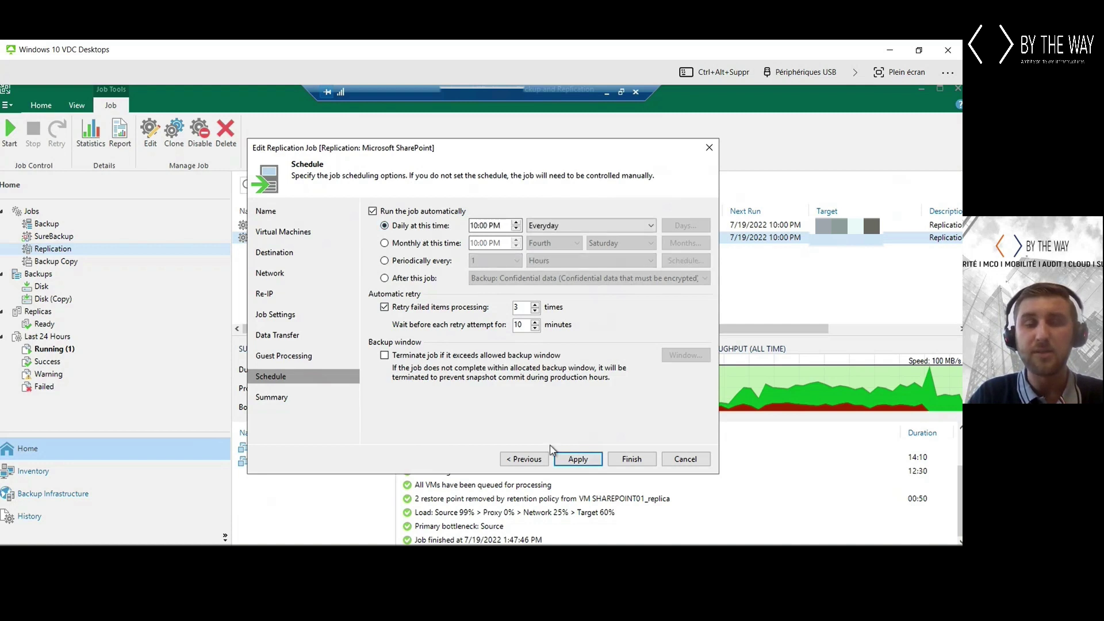
Step: Apply the job's settings and finish the wizard with the job set to run immediately
click(576, 458)
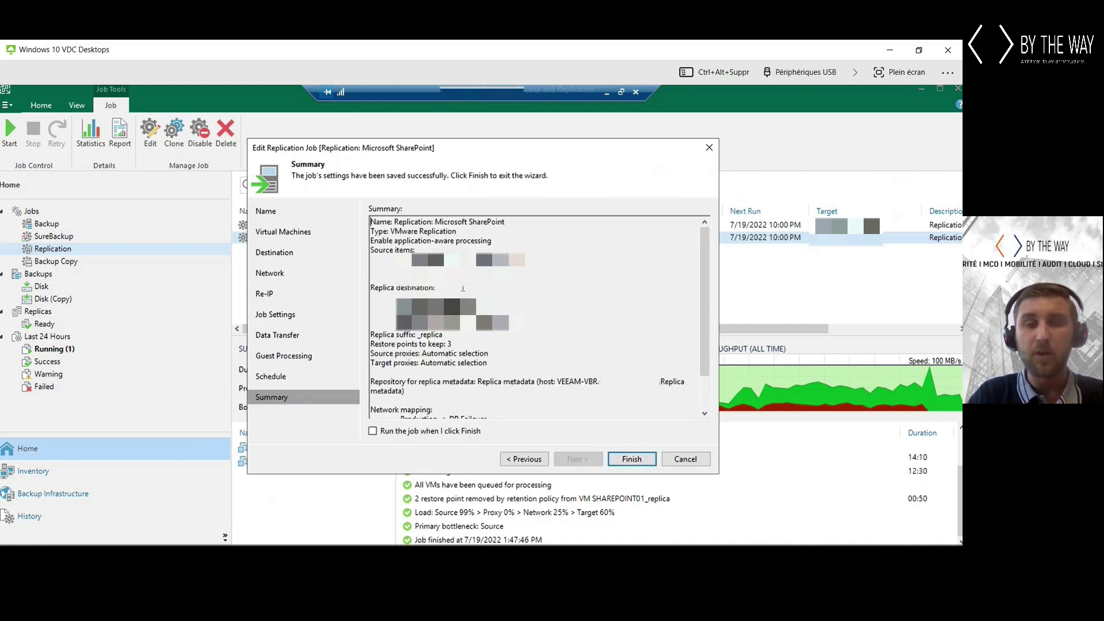
click(395, 437)
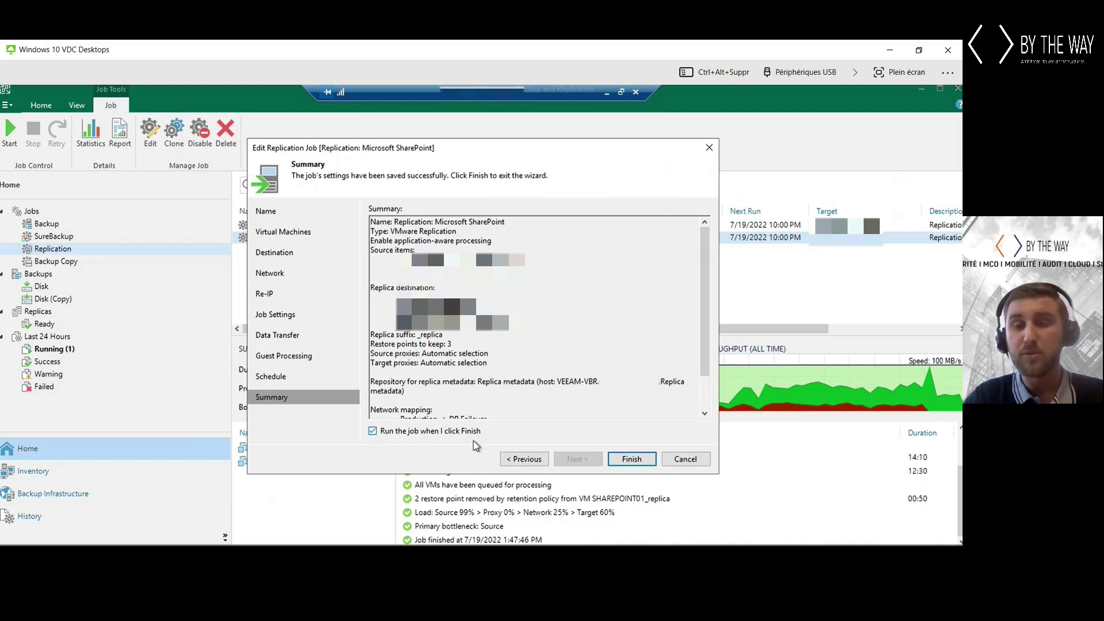
click(631, 460)
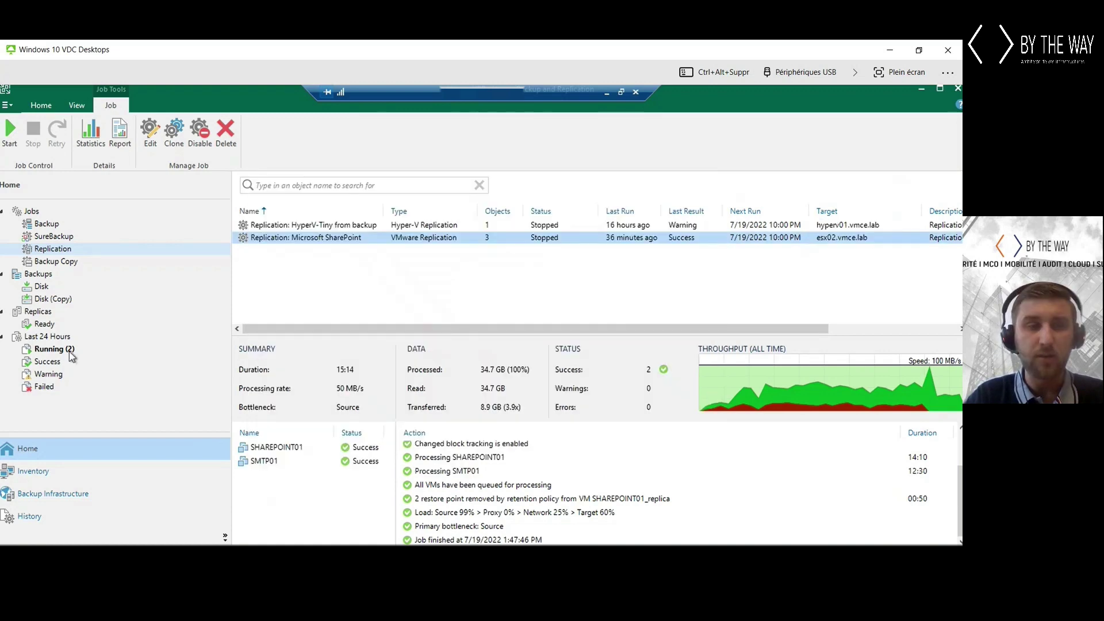
Step: Open the session details of the Microsoft SharePoint replication among the jobs running in the last 24 hours
click(69, 351)
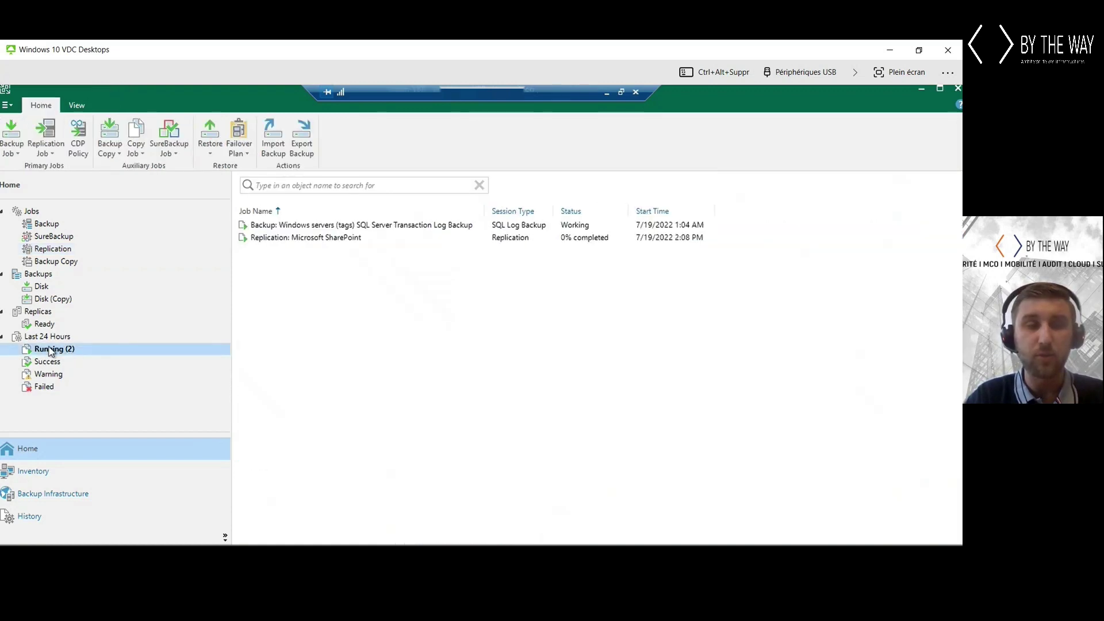
click(349, 239)
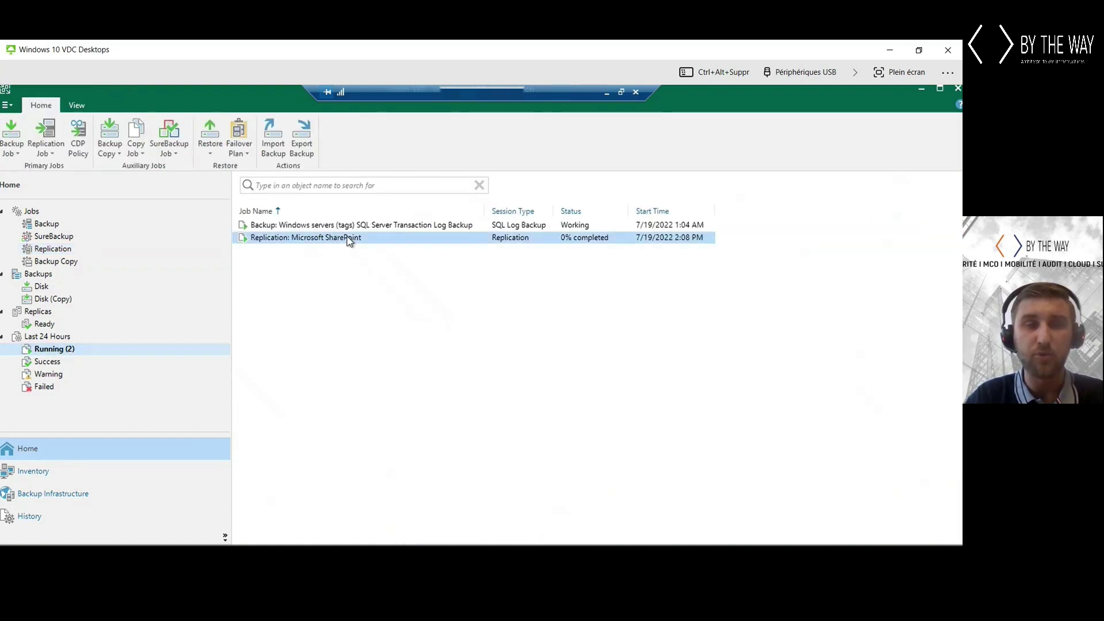
double_click(292, 239)
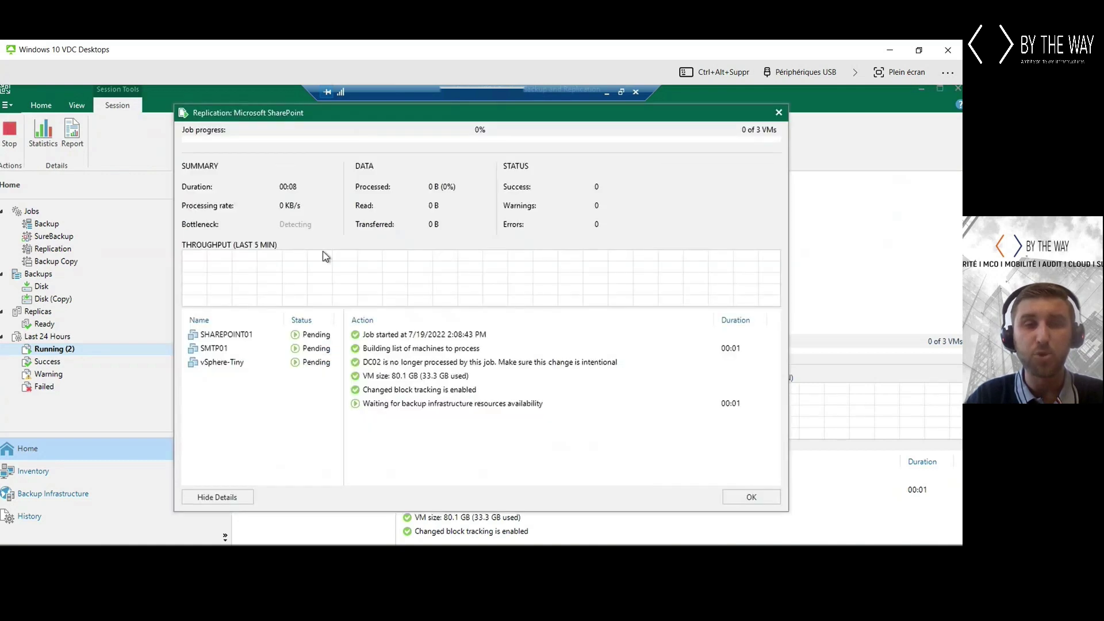
Step: Examine the processing details of SHAREPOINT01, SMTP01 and vSphere-Tiny, and reposition the session window
click(258, 336)
click(253, 348)
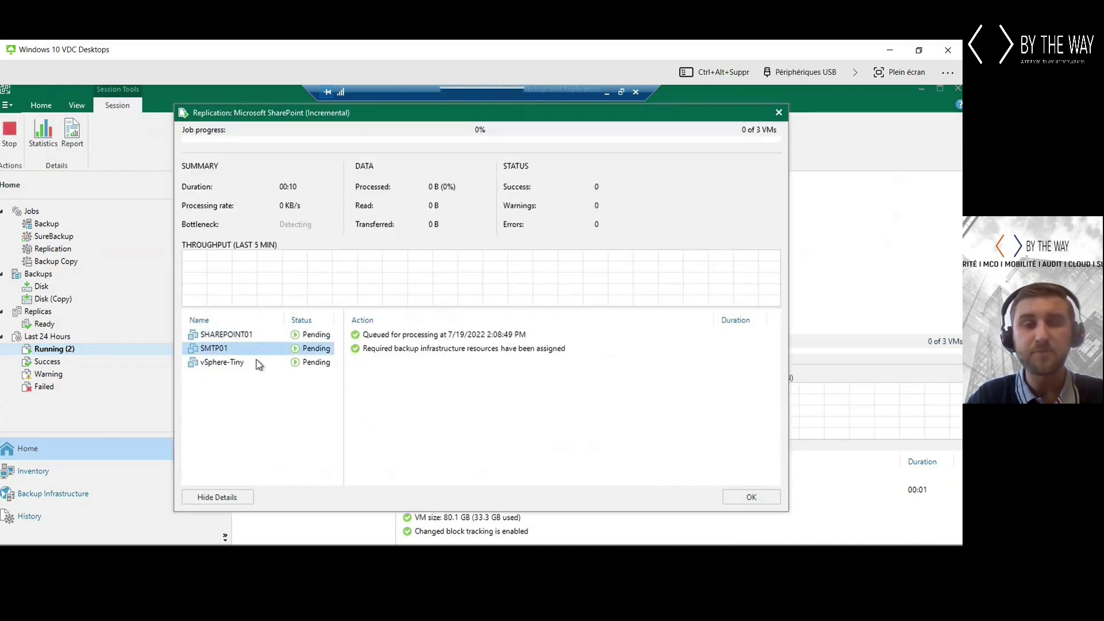
click(257, 362)
click(262, 338)
click(261, 381)
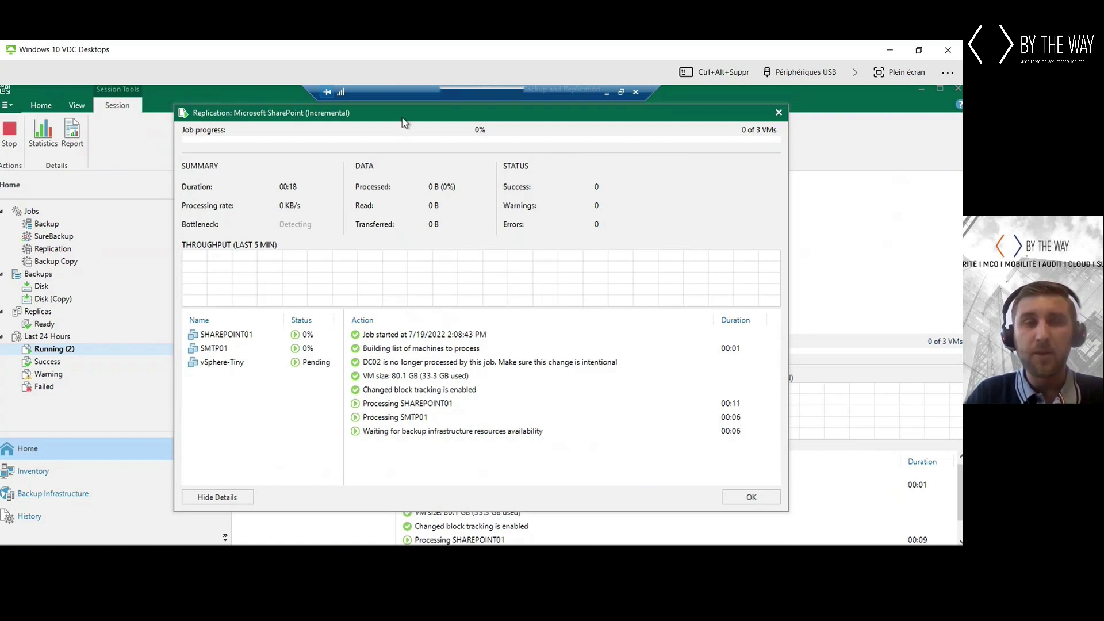
drag(402, 117, 394, 121)
drag(383, 125, 373, 136)
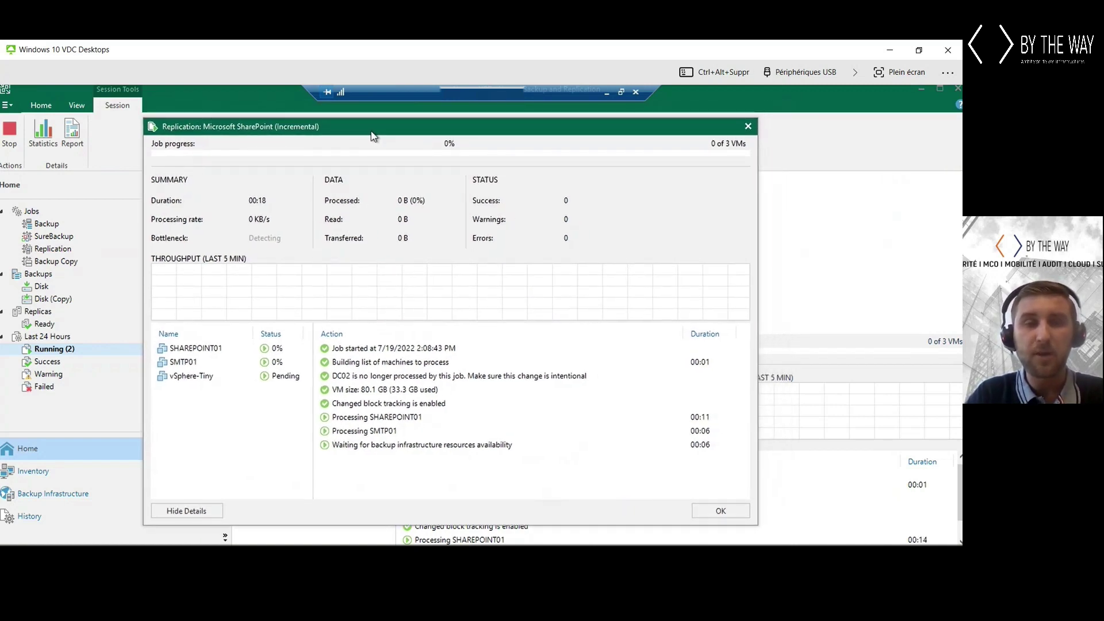